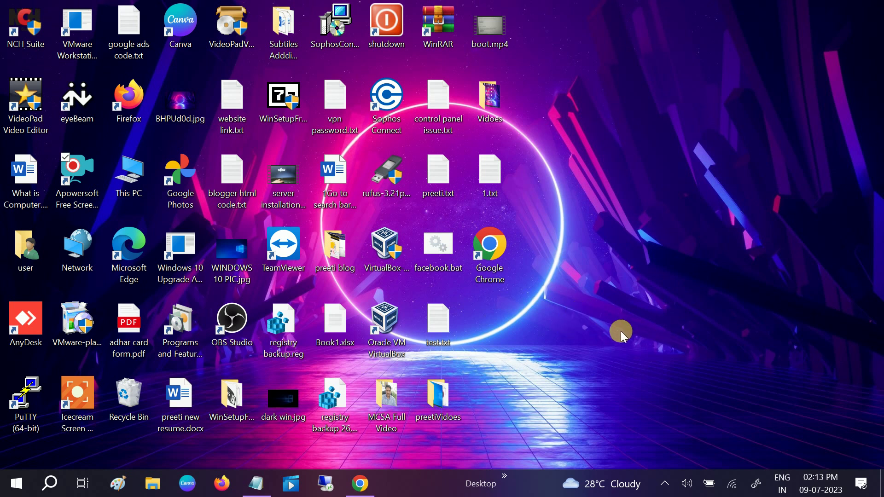
# Step: Launch the Playing Audio troubleshooter from the volume icon's 'Troubleshoot sound problems' option
pyautogui.rightClick(689, 484)
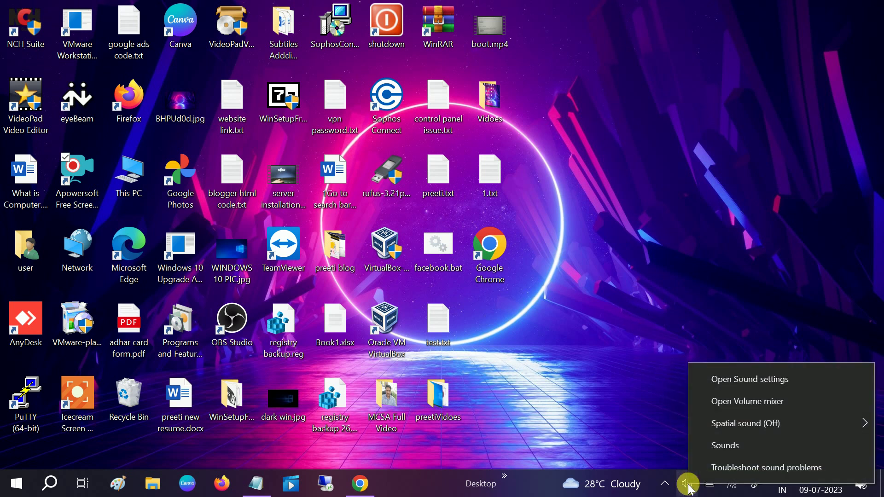
pyautogui.click(758, 467)
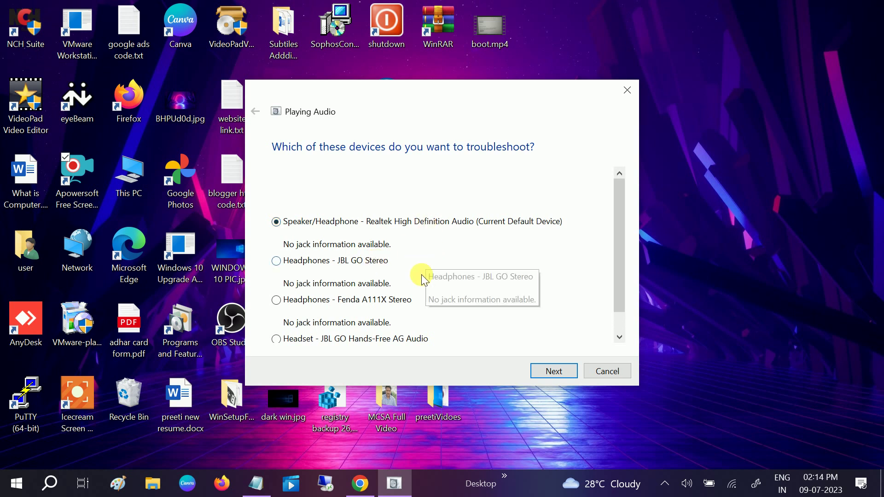
# Step: Troubleshoot the Realtek Speaker/Headphone, closing enhancements and marking the test sounds as Good
pyautogui.click(543, 371)
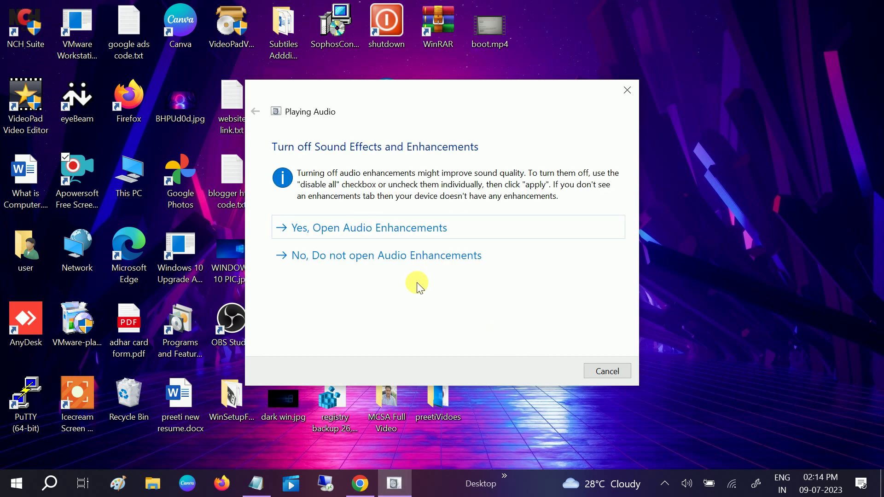
pyautogui.click(320, 236)
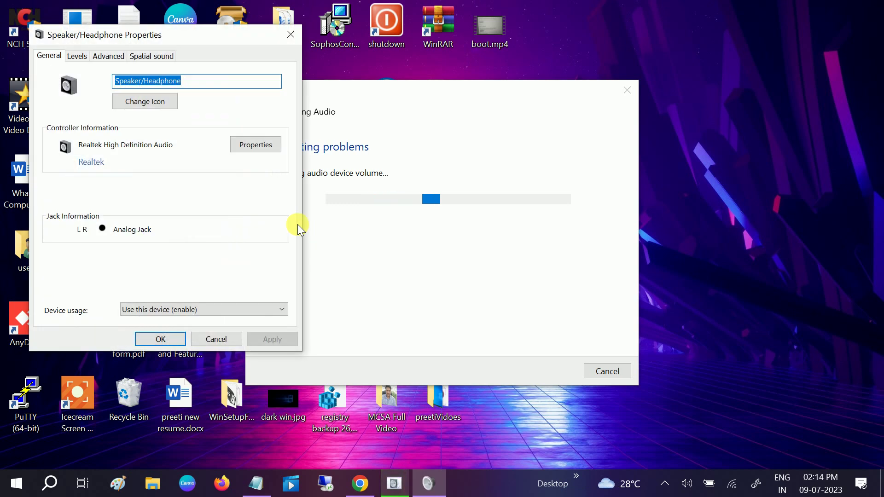
pyautogui.click(290, 34)
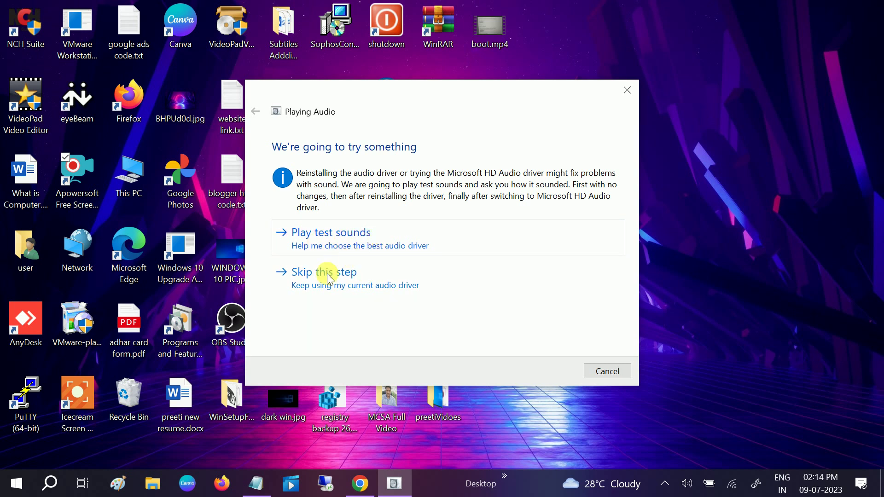
pyautogui.click(353, 247)
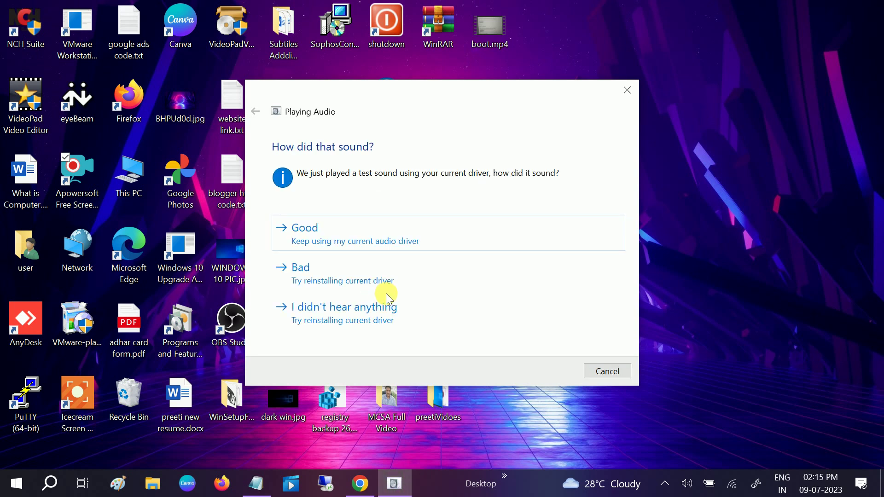
pyautogui.click(376, 248)
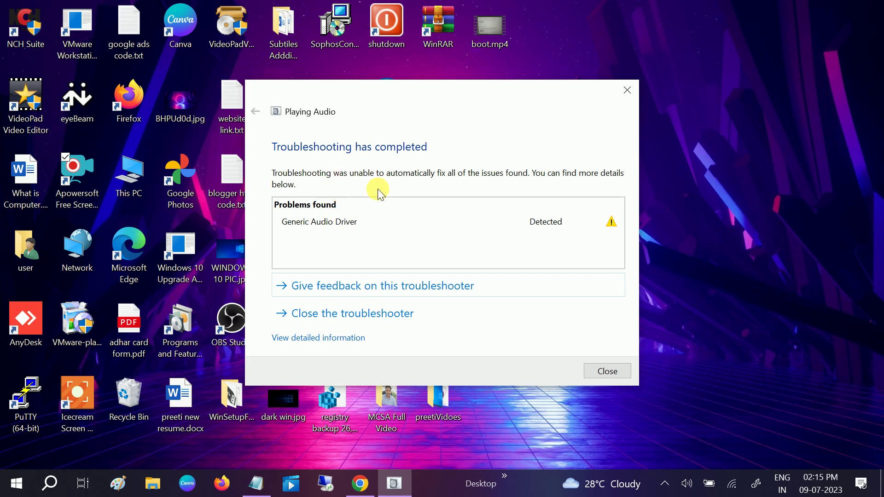
# Step: Close the finished troubleshooter and open Control Panel by searching 'cont'
pyautogui.click(601, 367)
pyautogui.click(46, 484)
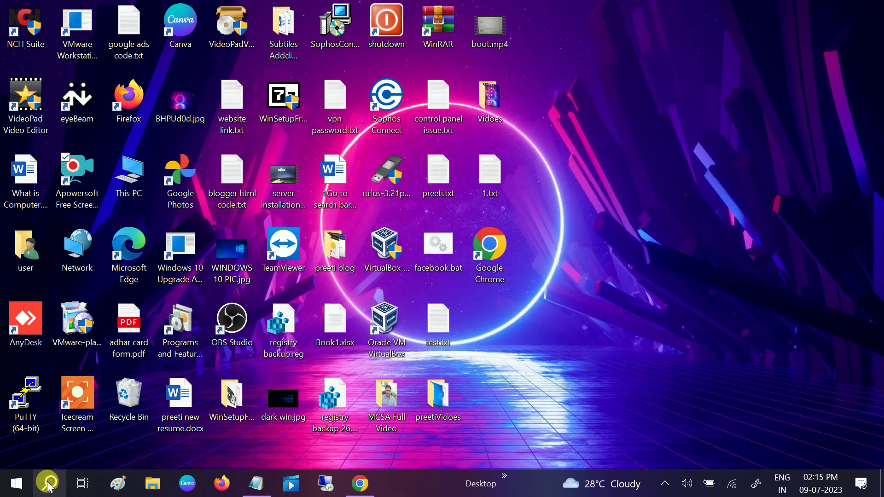
pyautogui.write('cont')
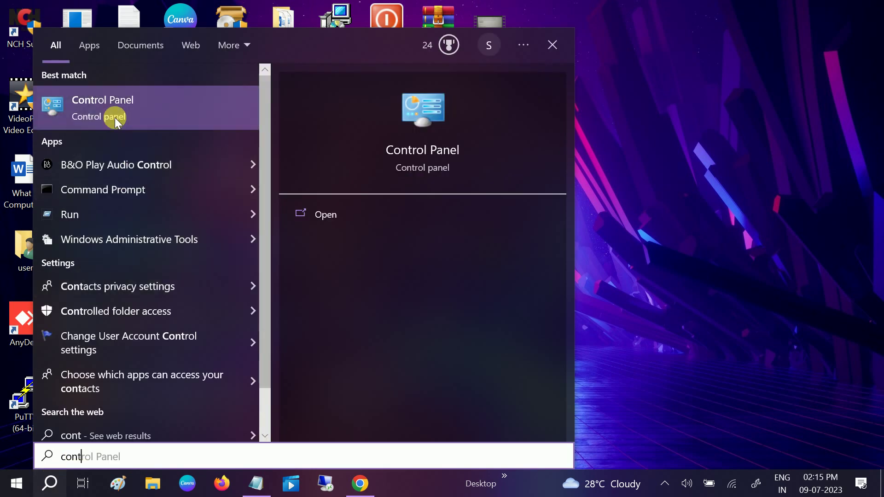
pyautogui.click(115, 117)
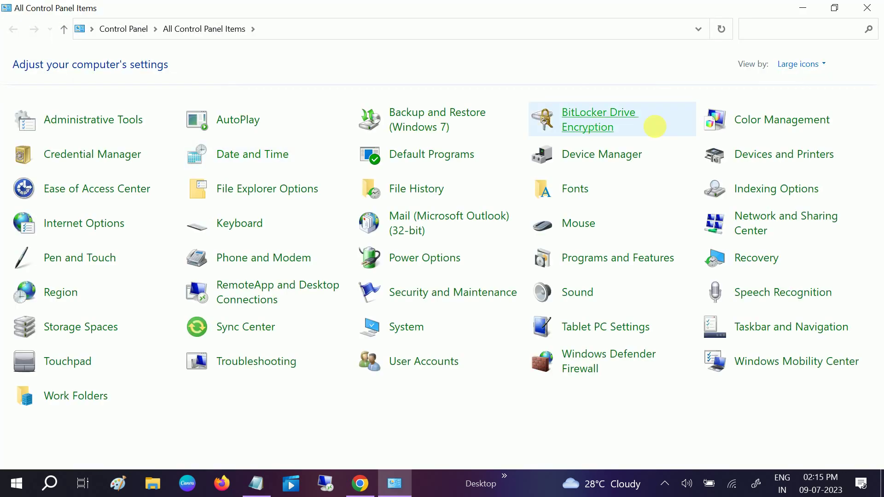
# Step: Set Control Panel's View by option to Large icons to list all items
pyautogui.click(789, 64)
pyautogui.click(802, 81)
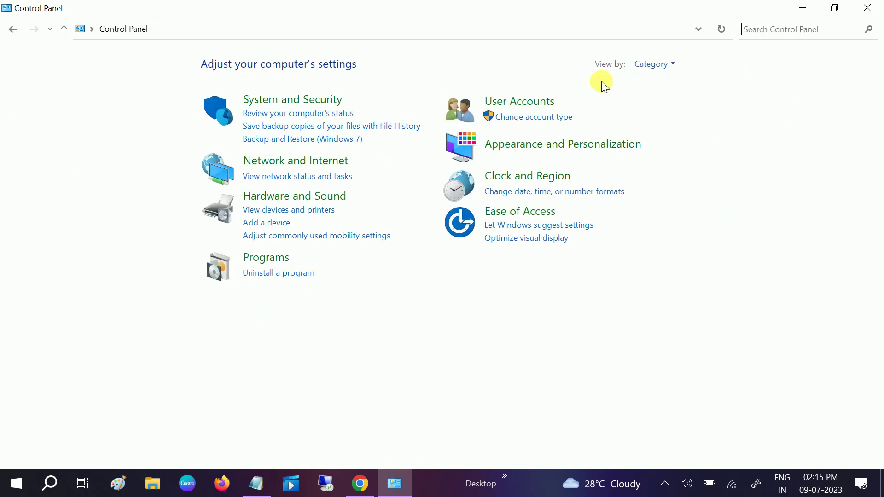
pyautogui.click(782, 38)
pyautogui.click(657, 65)
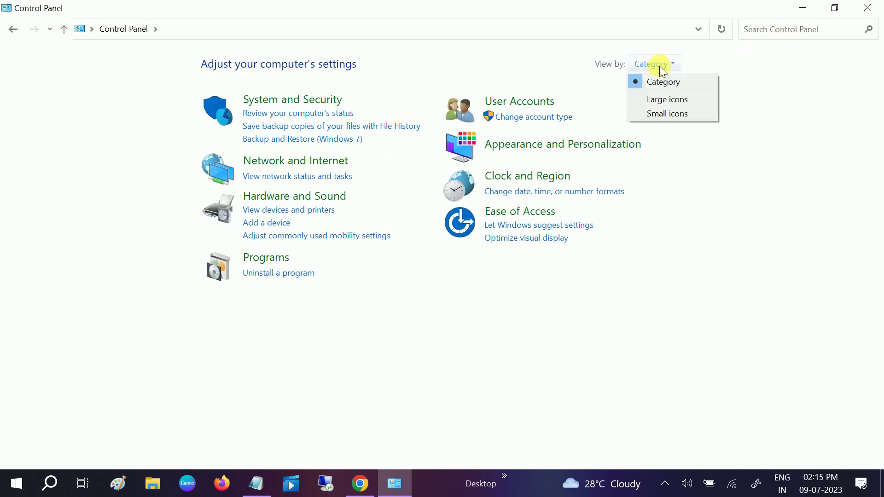
pyautogui.click(668, 97)
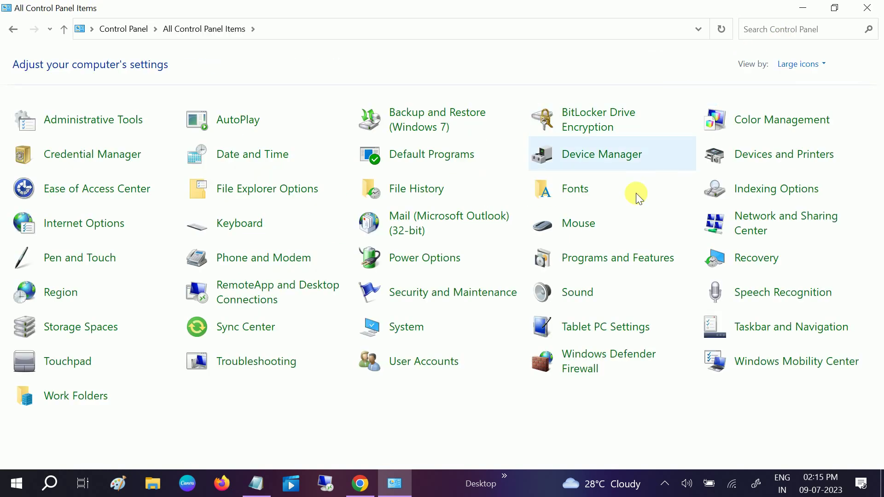
# Step: Open the Sound dialog and select the Realtek Speaker/Headphone playback device
pyautogui.click(578, 293)
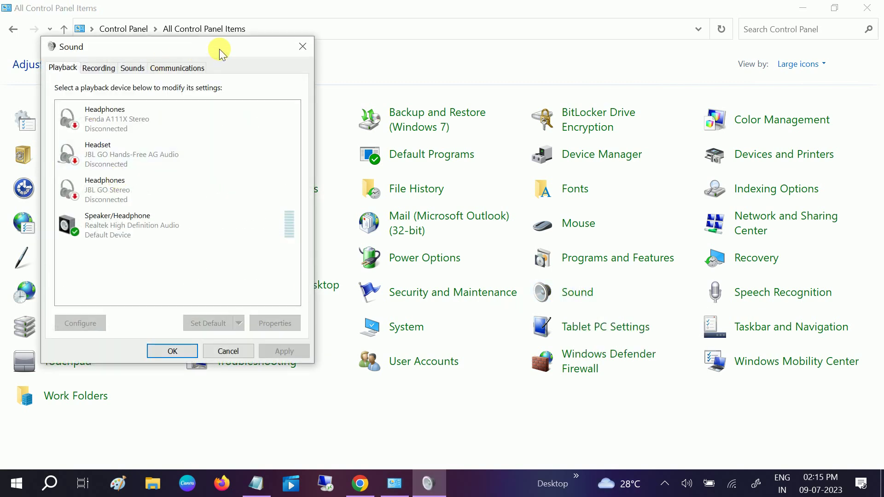
pyautogui.moveTo(219, 49); pyautogui.dragTo(303, 41)
pyautogui.click(198, 225)
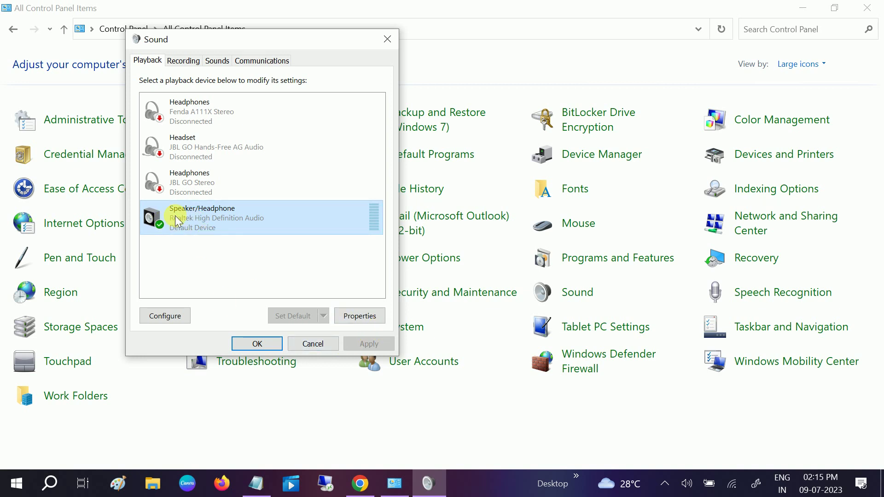
pyautogui.rightClick(189, 215)
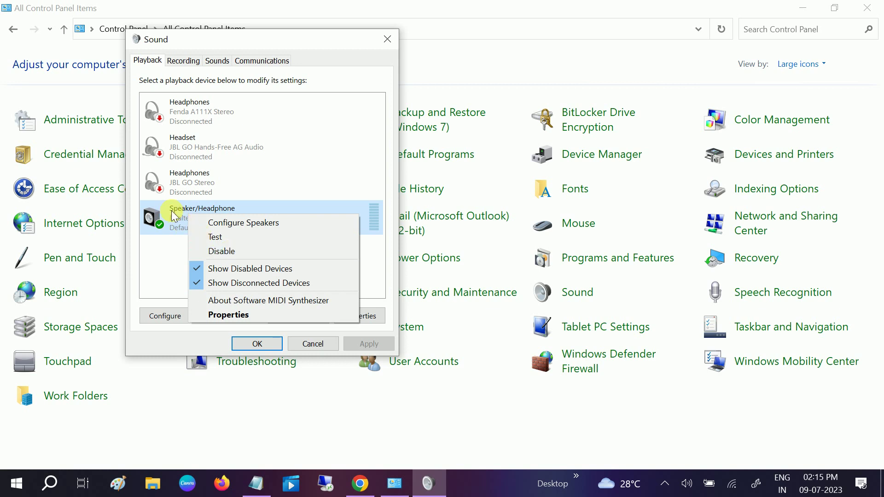
pyautogui.click(171, 211)
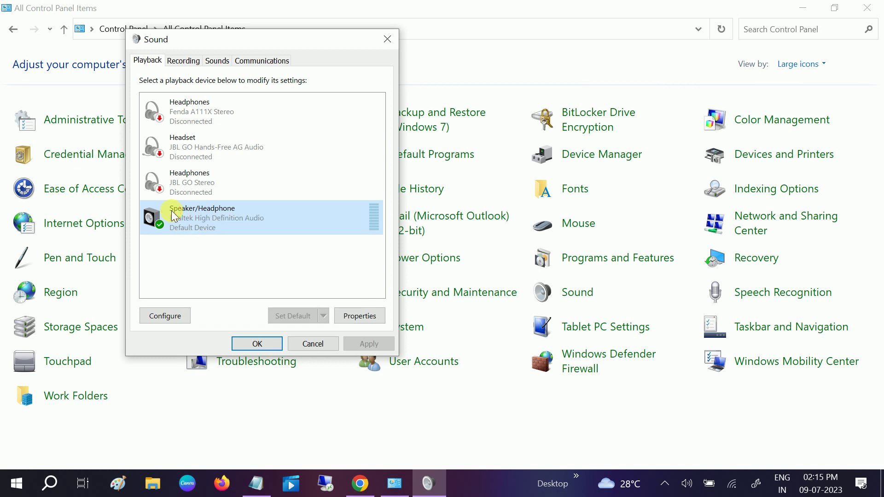
# Step: Review the Speaker/Headphone Levels, Advanced and Spatial sound tabs, then close its properties
pyautogui.click(359, 318)
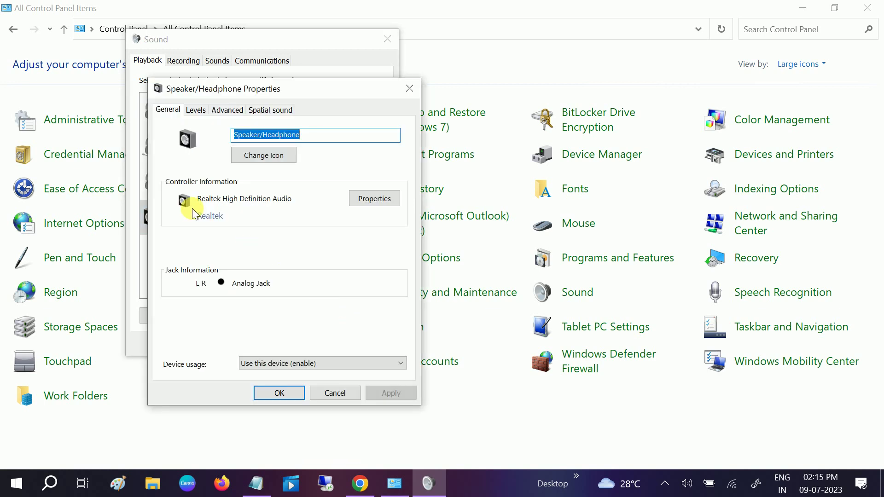
pyautogui.click(201, 116)
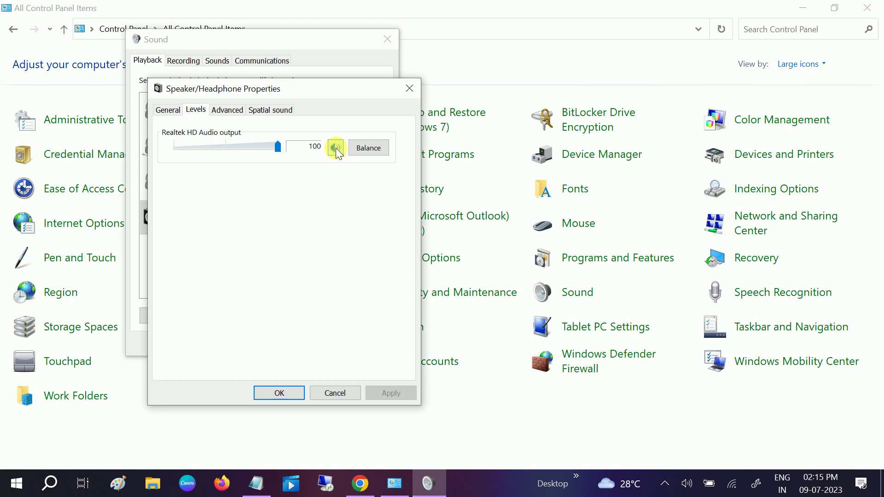
pyautogui.click(231, 113)
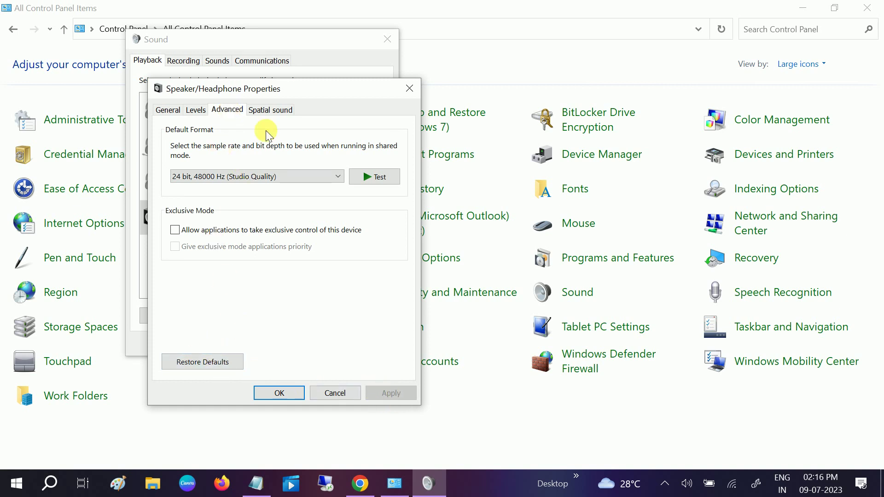
pyautogui.click(270, 114)
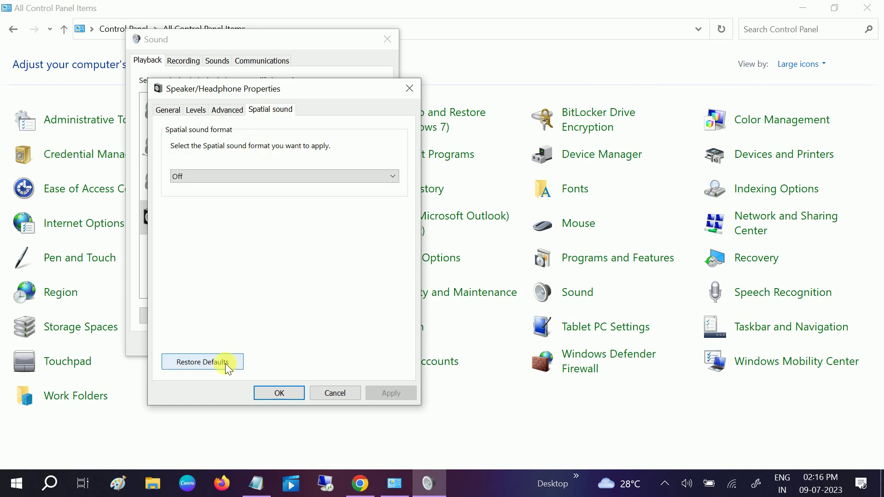
pyautogui.click(416, 92)
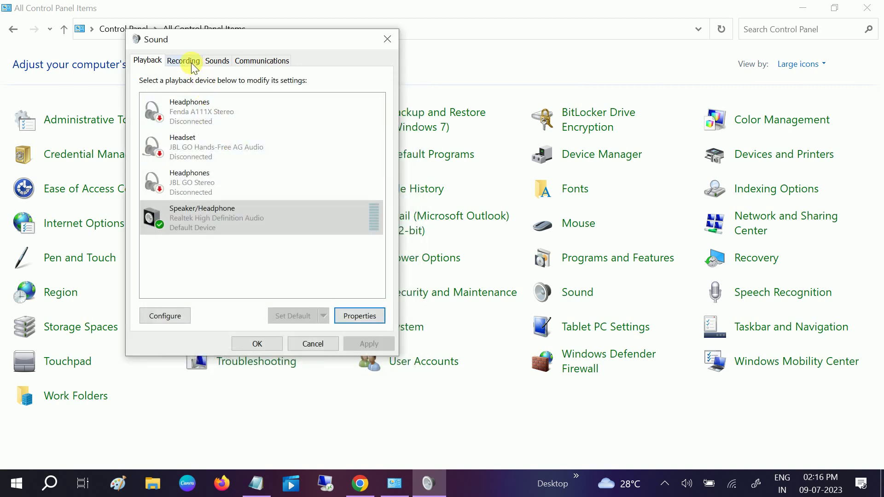
# Step: Open the Microphone Array recording properties and view its Listen and Levels tabs
pyautogui.click(193, 65)
pyautogui.click(215, 183)
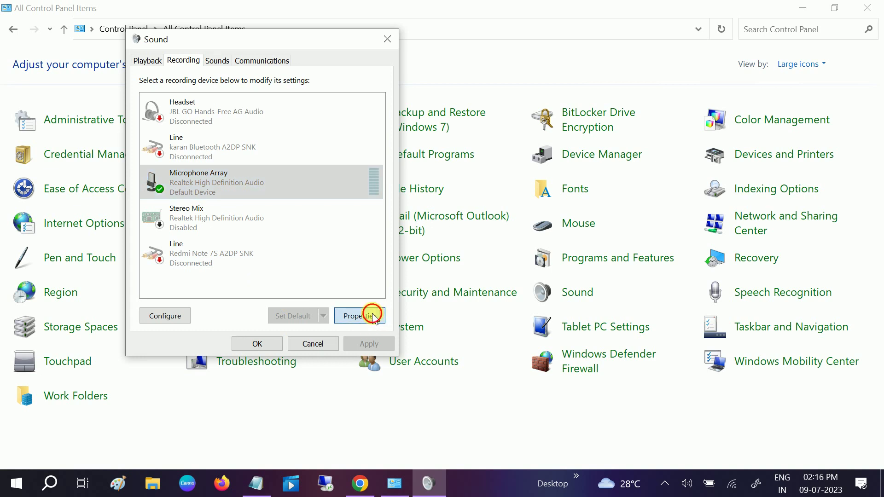
pyautogui.click(370, 314)
pyautogui.click(195, 115)
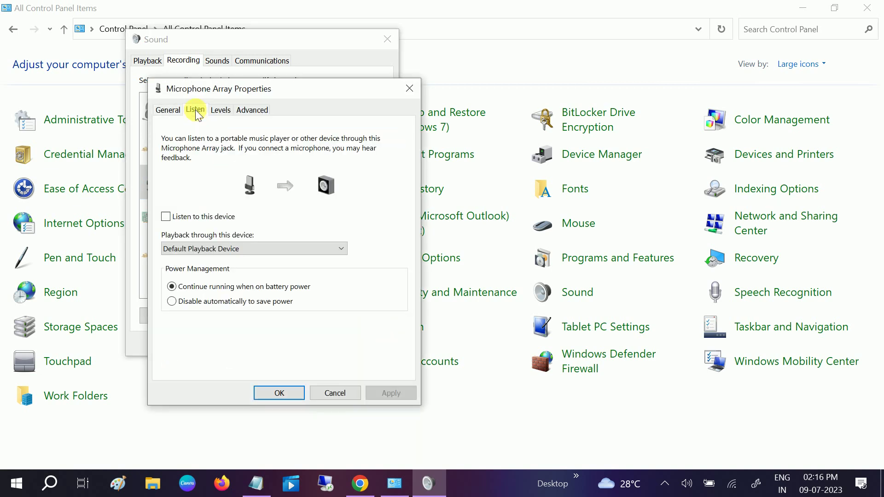
pyautogui.click(221, 111)
# Step: Mute the Microphone Array, check its Advanced format, then close Sound and Control Panel
pyautogui.click(338, 149)
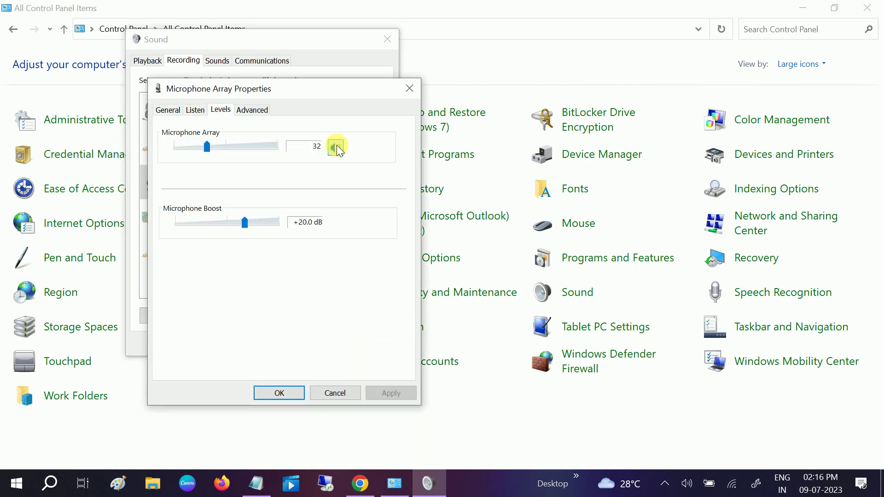
pyautogui.click(253, 111)
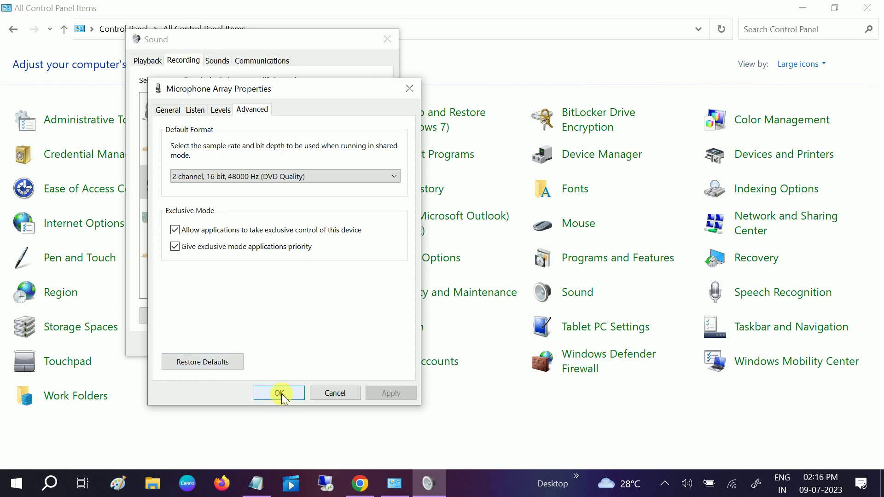
pyautogui.click(333, 397)
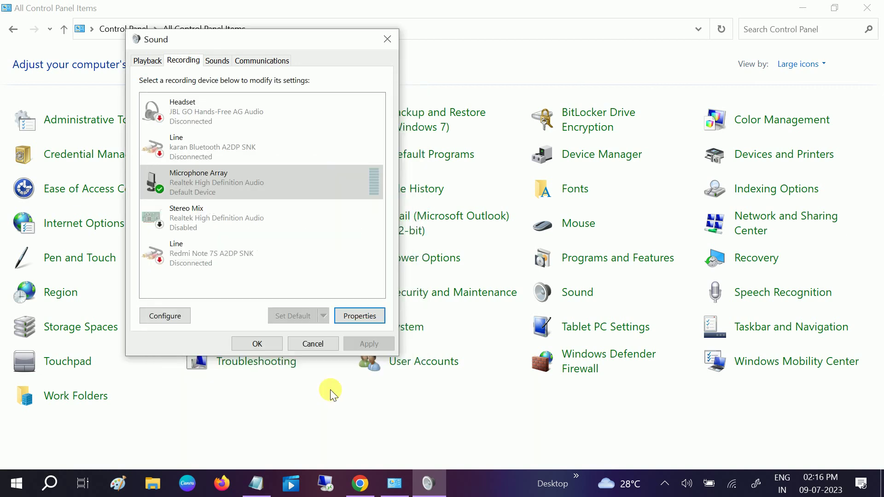
pyautogui.click(256, 342)
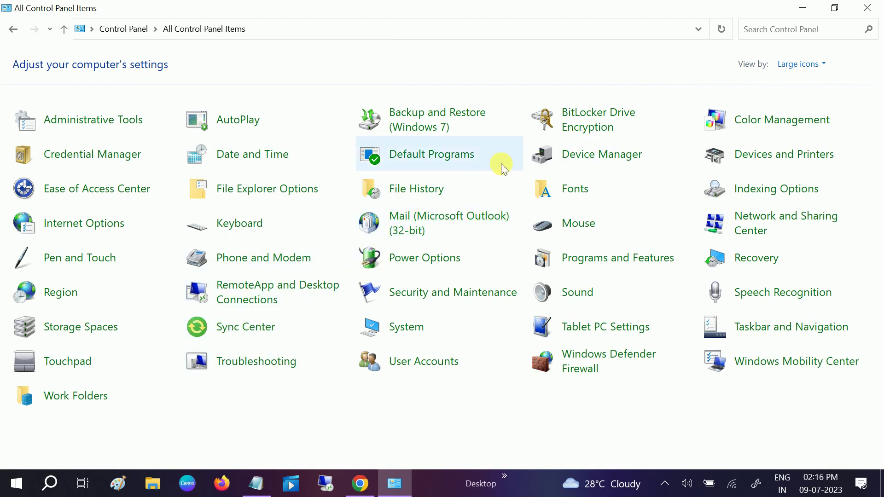
pyautogui.click(872, 7)
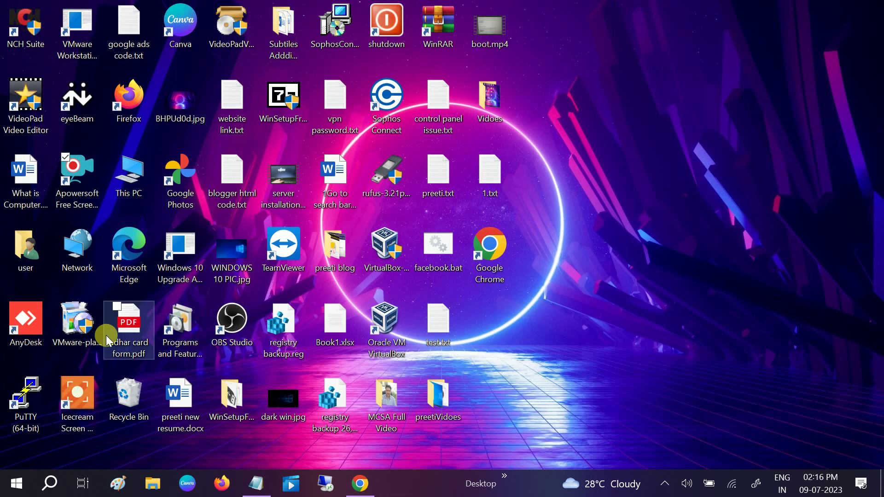
# Step: Check Windows Update in Update & Security: up to date, optional KB5027293 offered; close Settings
pyautogui.click(17, 482)
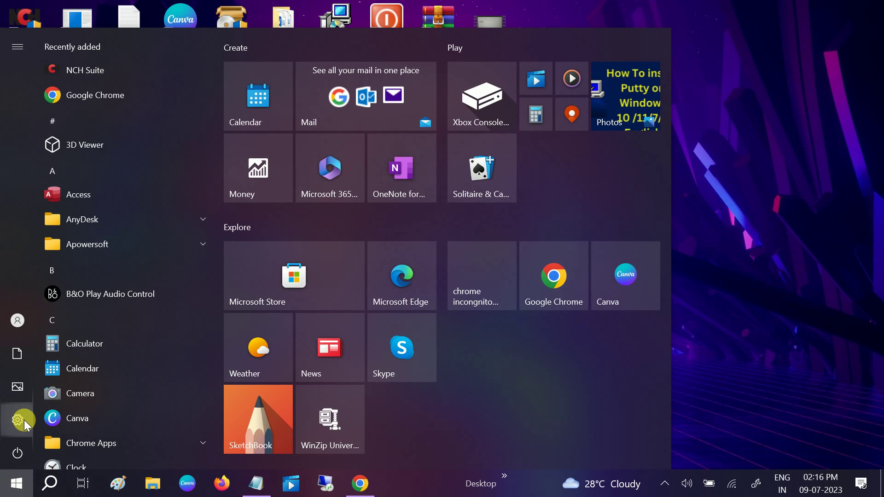
pyautogui.click(24, 421)
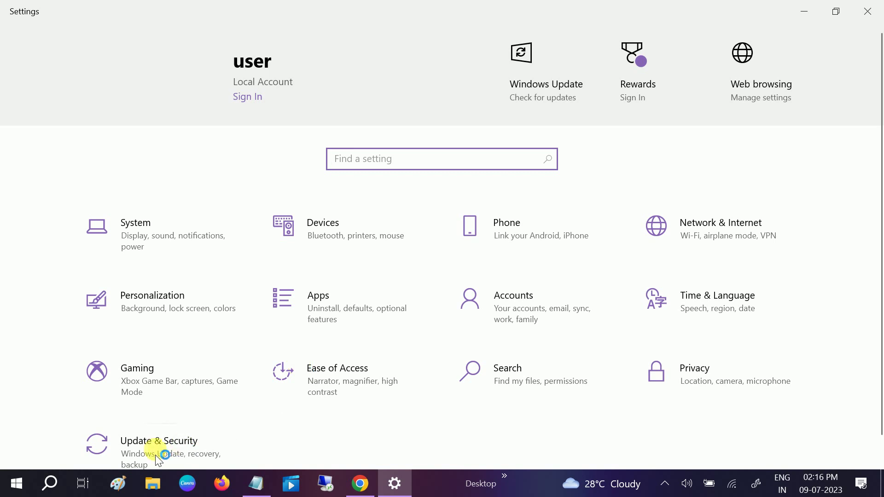
pyautogui.click(189, 453)
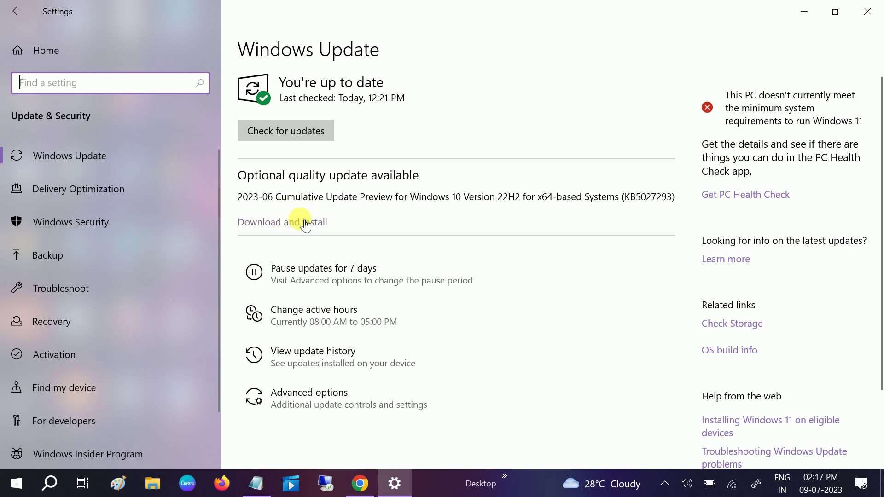
pyautogui.click(867, 18)
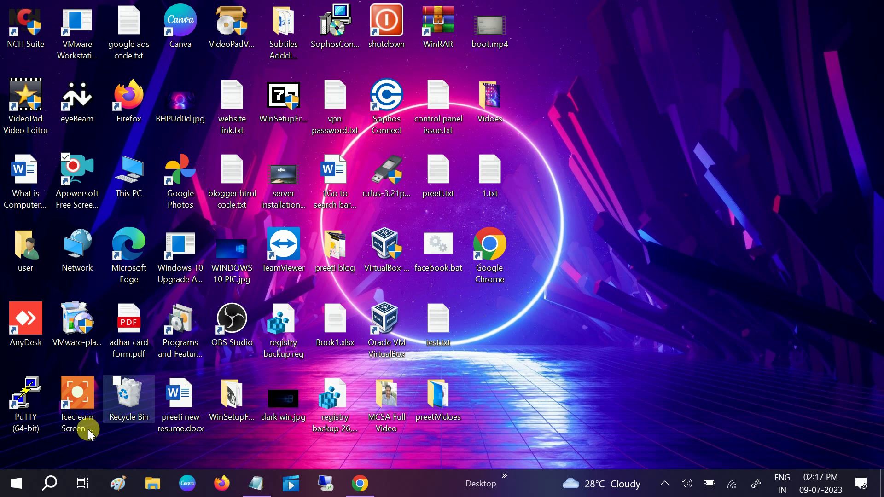
# Step: Open Device Manager via a 'dev' search and expand Audio inputs and outputs
pyautogui.click(52, 486)
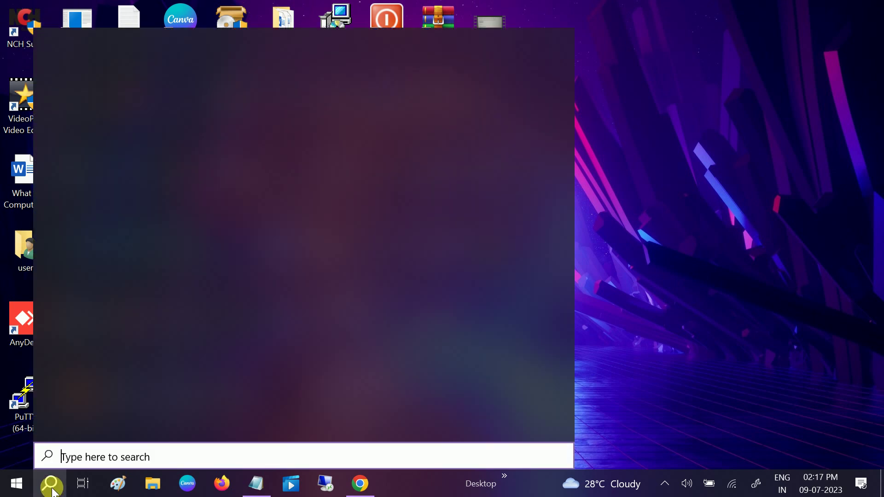
pyautogui.write('devi')
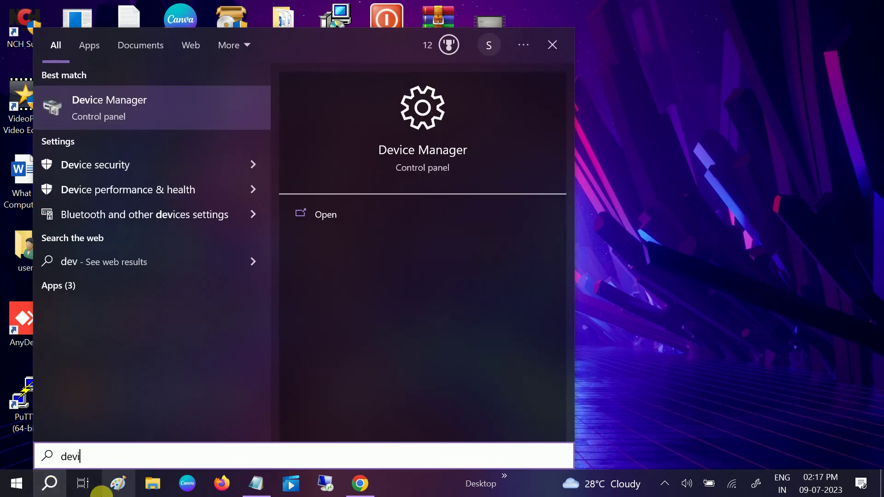
pyautogui.click(146, 120)
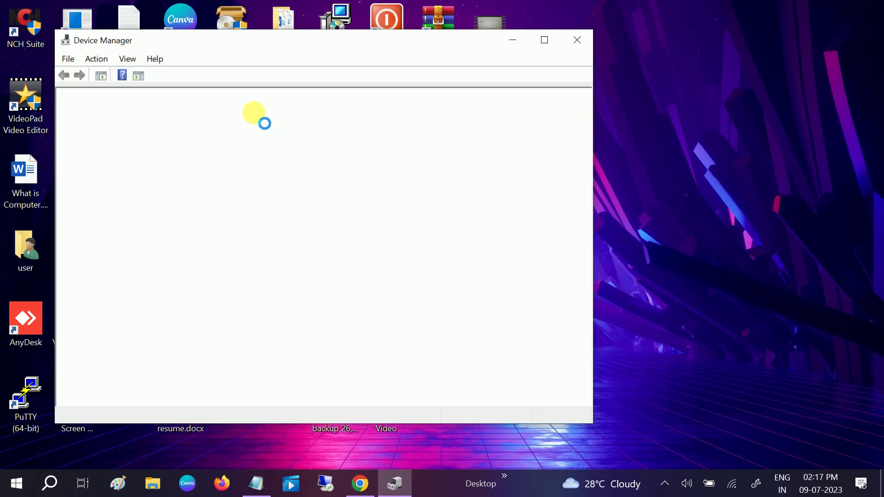
pyautogui.moveTo(257, 49); pyautogui.dragTo(415, 56)
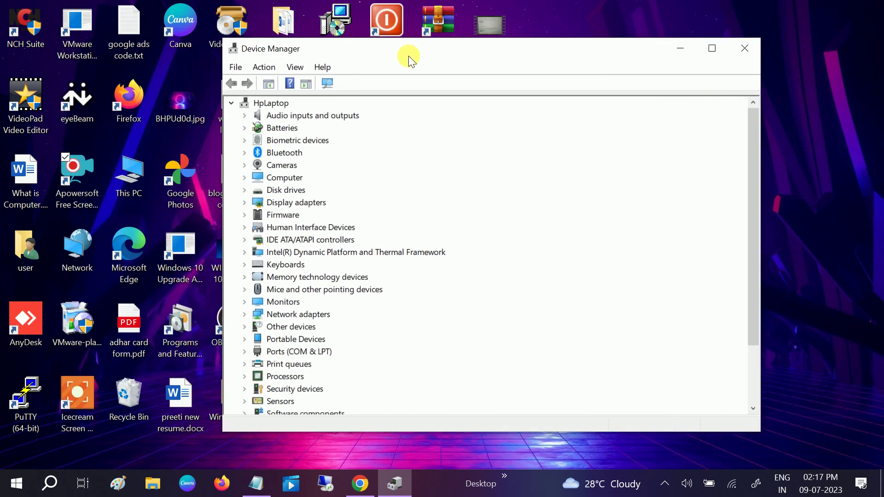
pyautogui.click(245, 115)
# Step: Update the Microphone Array driver automatically; the best driver is already installed
pyautogui.click(321, 132)
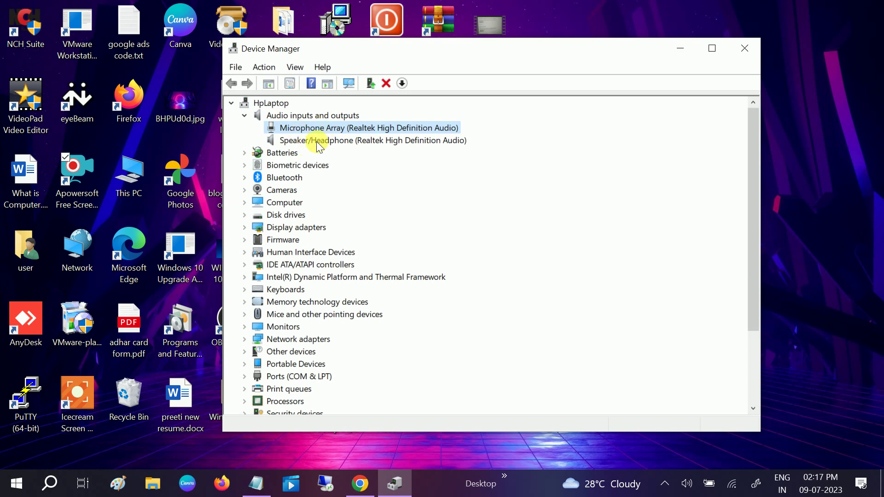
pyautogui.rightClick(326, 135)
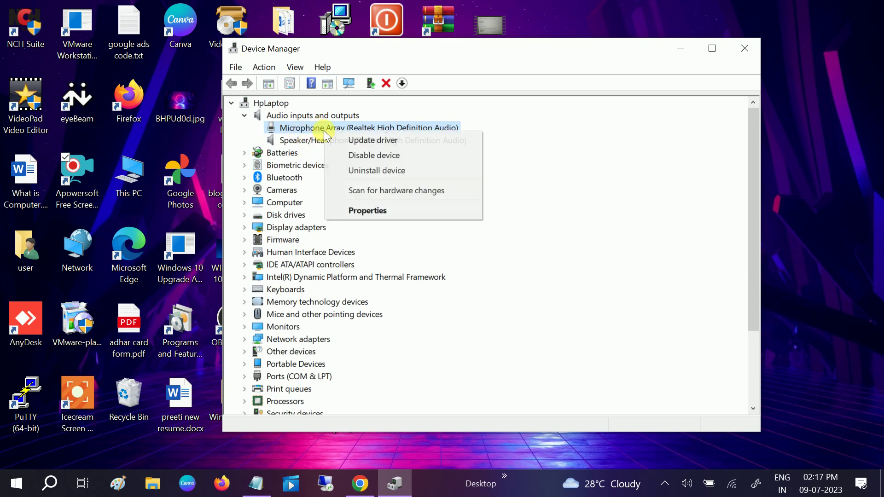
pyautogui.click(362, 140)
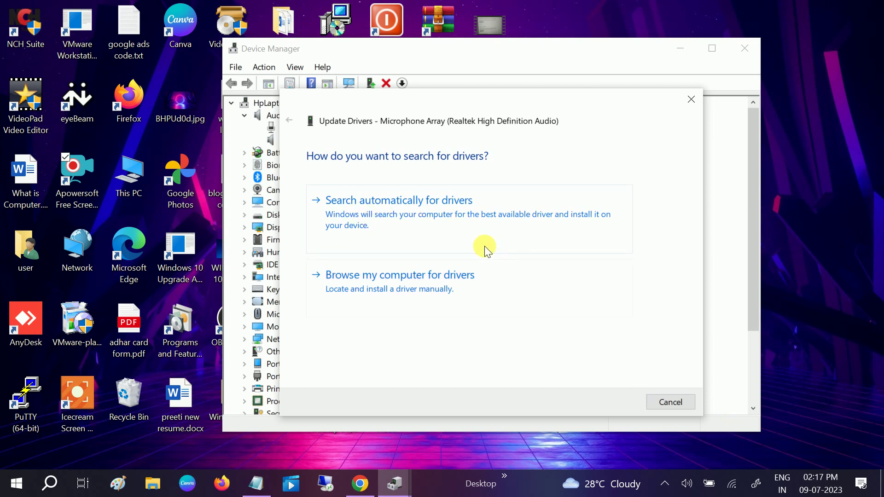
pyautogui.click(438, 222)
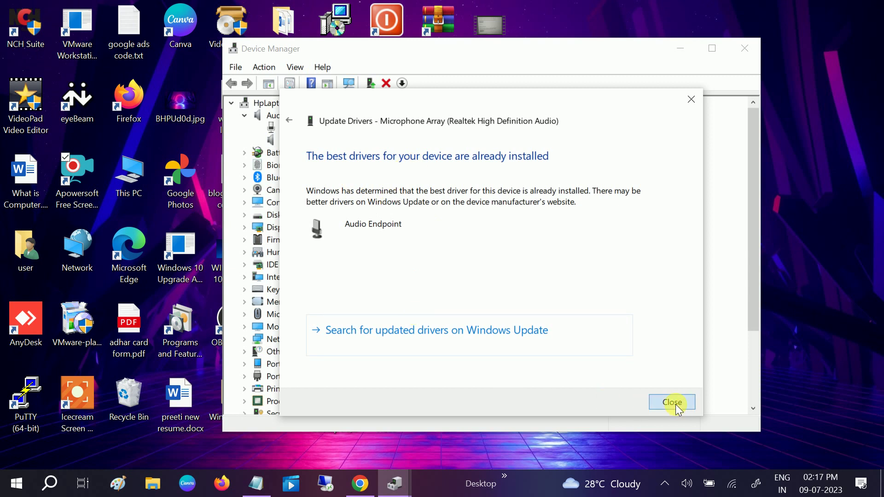
pyautogui.click(677, 407)
# Step: Update the Speaker/Headphone driver by searching automatically, then dismiss the result
pyautogui.click(331, 141)
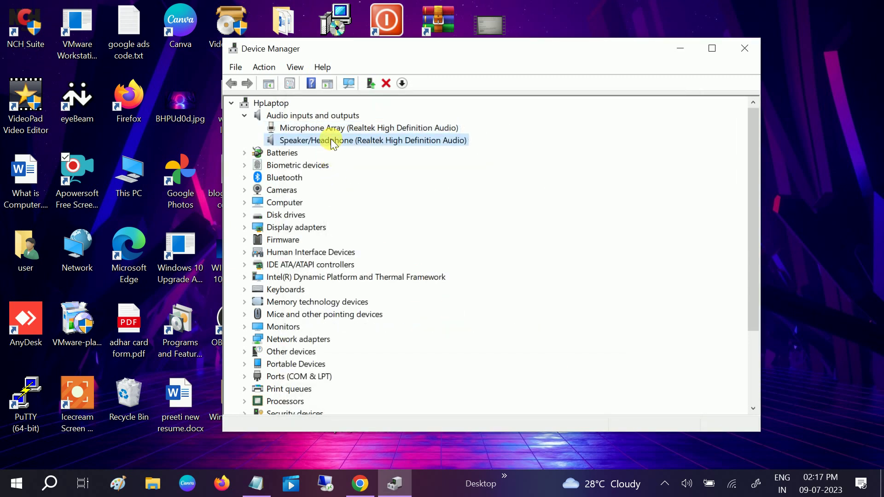
pyautogui.rightClick(348, 141)
pyautogui.click(364, 148)
pyautogui.click(460, 234)
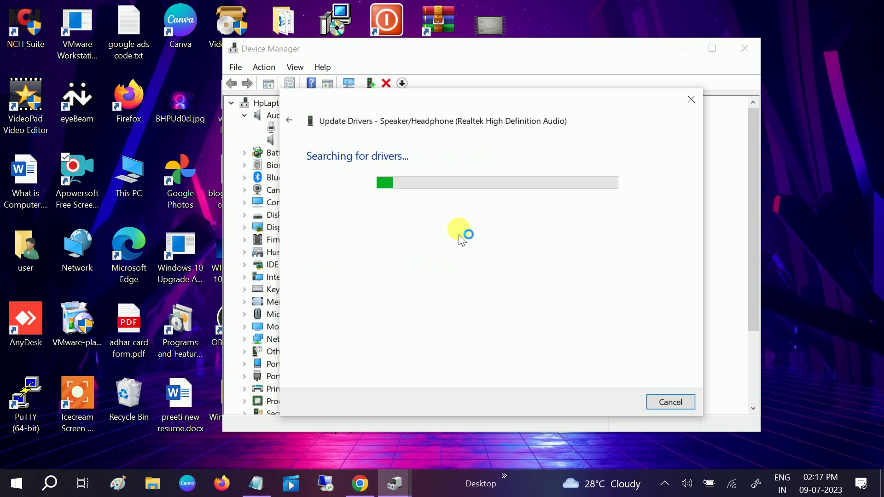
pyautogui.click(663, 403)
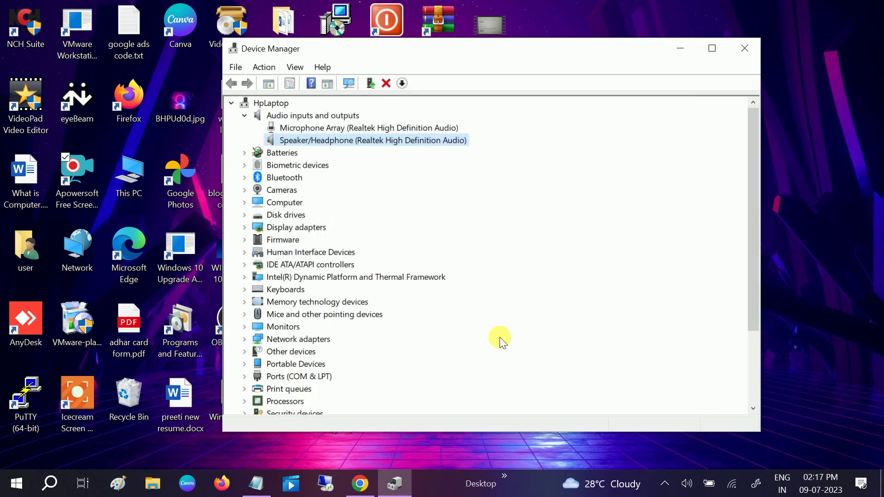
# Step: Expand the Sound, video and game controllers category in Device Manager
pyautogui.scroll(-3, 319, 290)
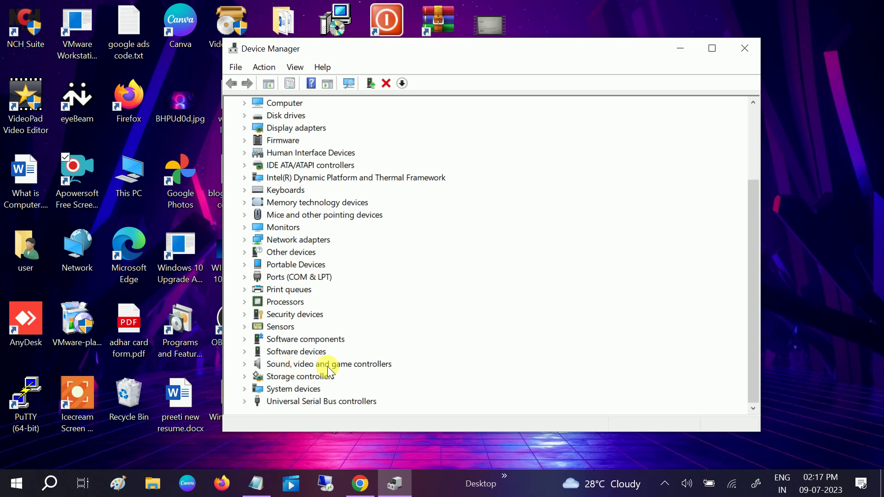
pyautogui.click(249, 365)
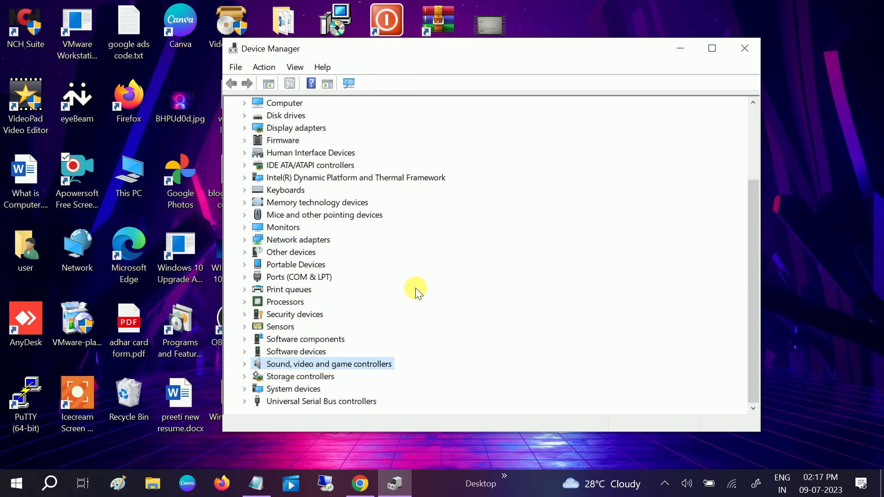
pyautogui.click(244, 364)
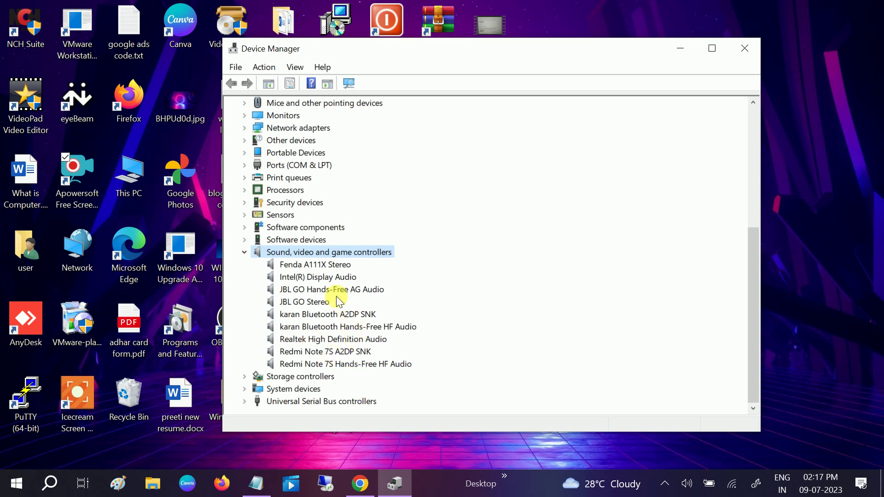
# Step: Update the Realtek High Definition Audio driver automatically, then close Device Manager
pyautogui.click(333, 340)
pyautogui.rightClick(333, 340)
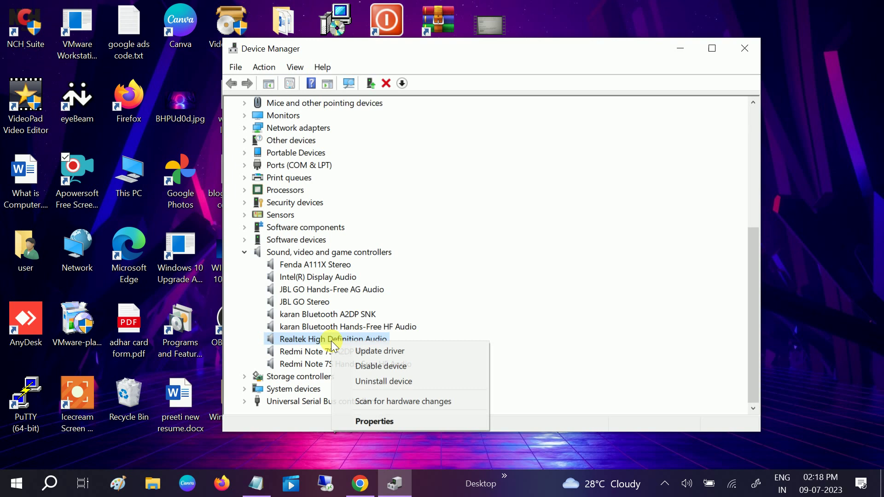
pyautogui.click(375, 352)
pyautogui.click(453, 217)
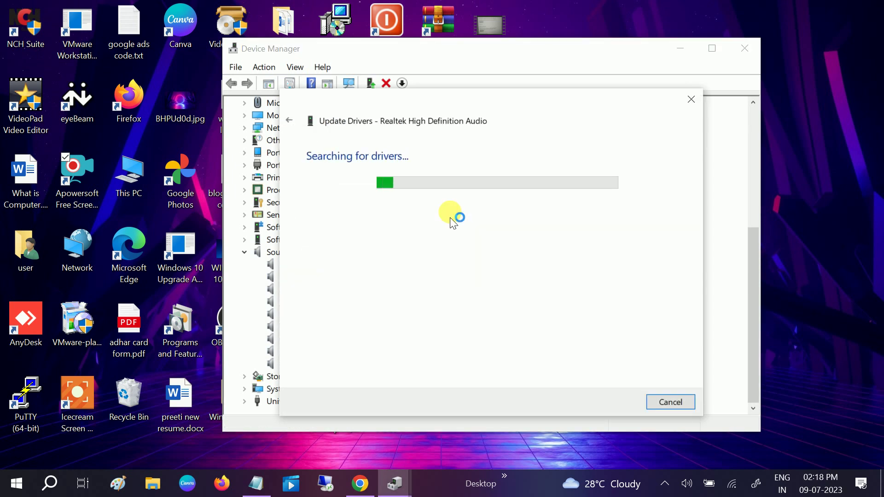
pyautogui.click(668, 402)
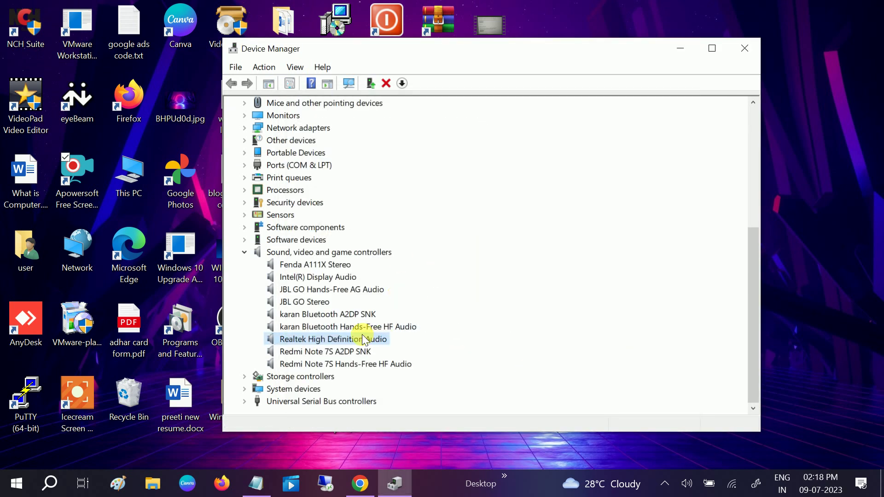
pyautogui.click(743, 47)
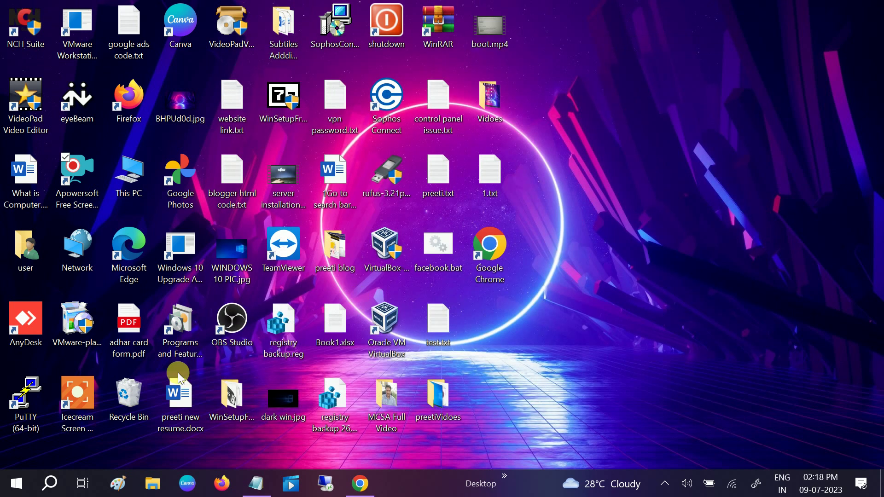
# Step: Launch Google Chrome and type 'realtech hig' into the address bar
pyautogui.click(23, 488)
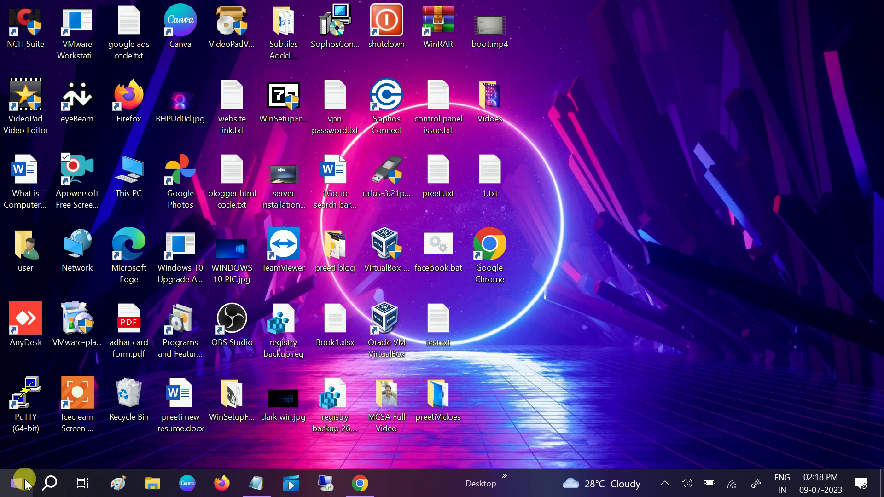
pyautogui.click(493, 262)
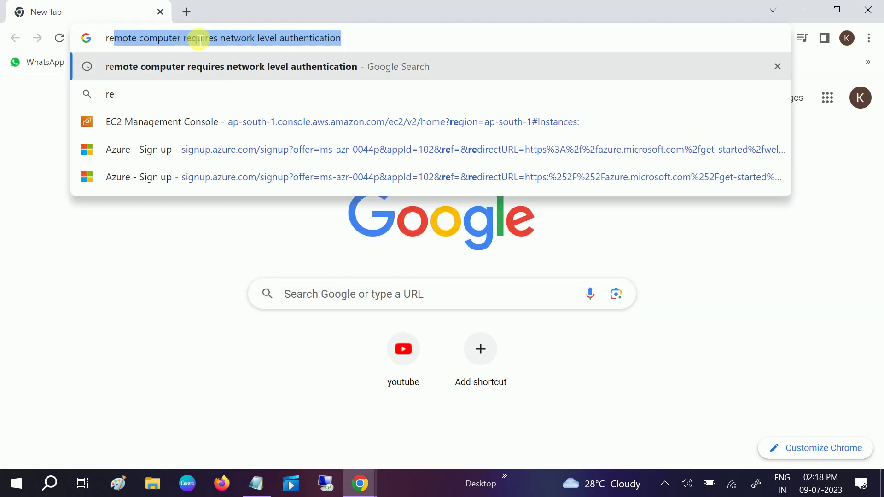
pyautogui.write('altech')
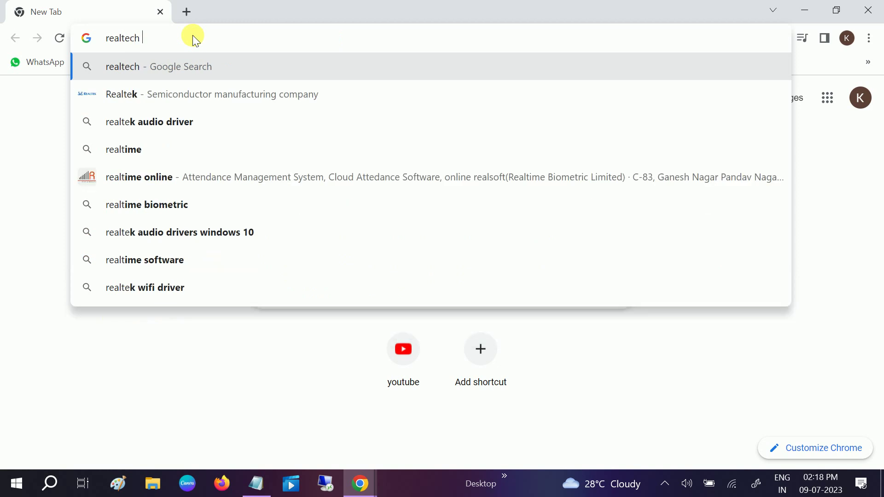
pyautogui.write(' hig')
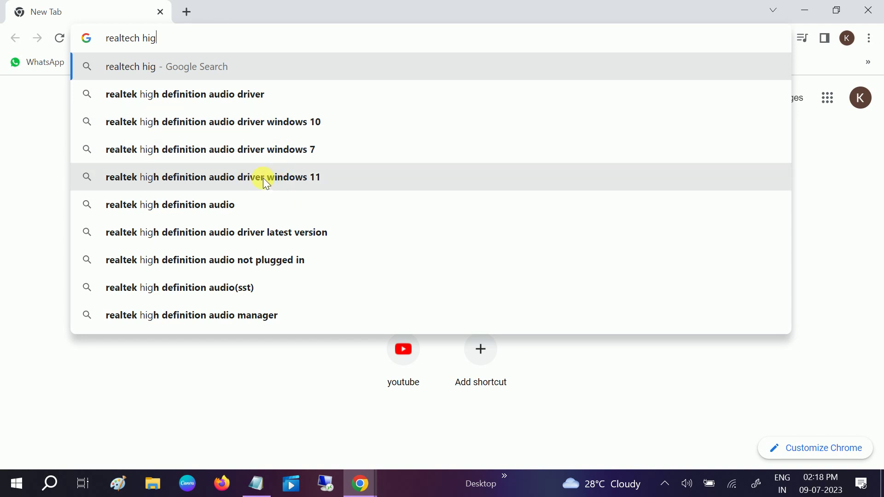
# Step: Open Intel's Realtek audio driver page offering Audio-Win10_Win11-6.0.9360.1.zip, then close Chrome
pyautogui.click(219, 122)
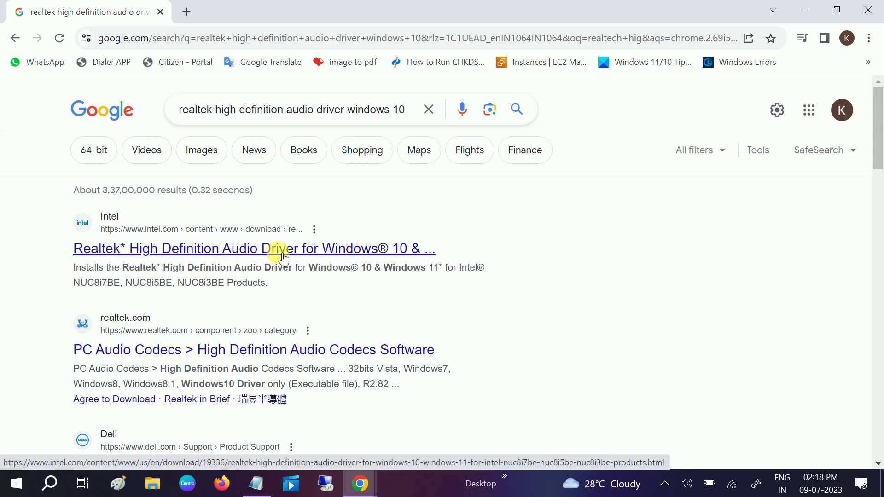
pyautogui.click(330, 259)
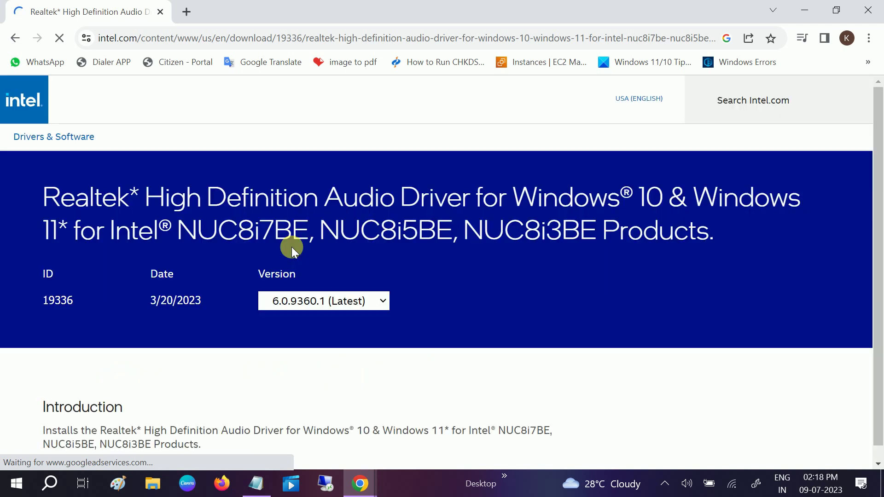
pyautogui.scroll(-7, 291, 247)
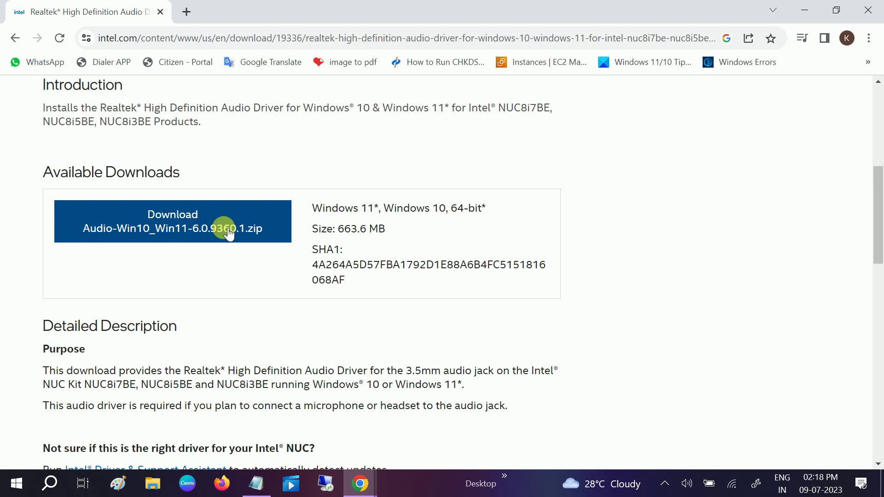
pyautogui.click(868, 10)
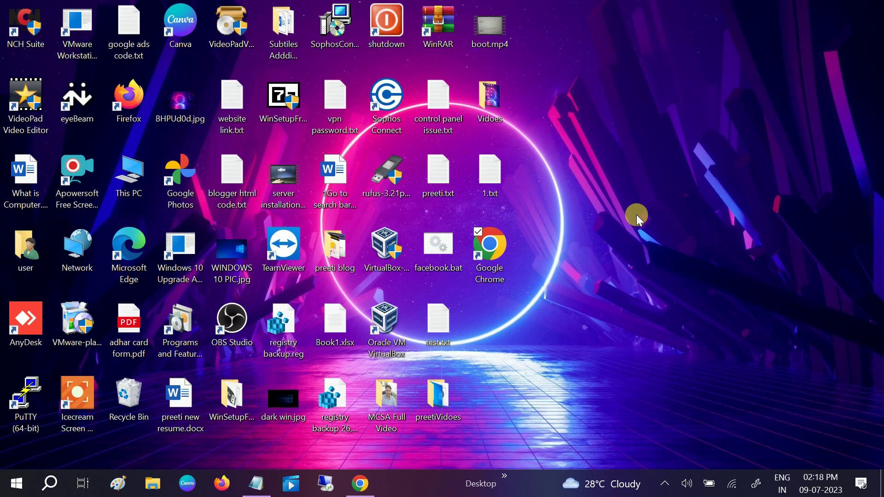